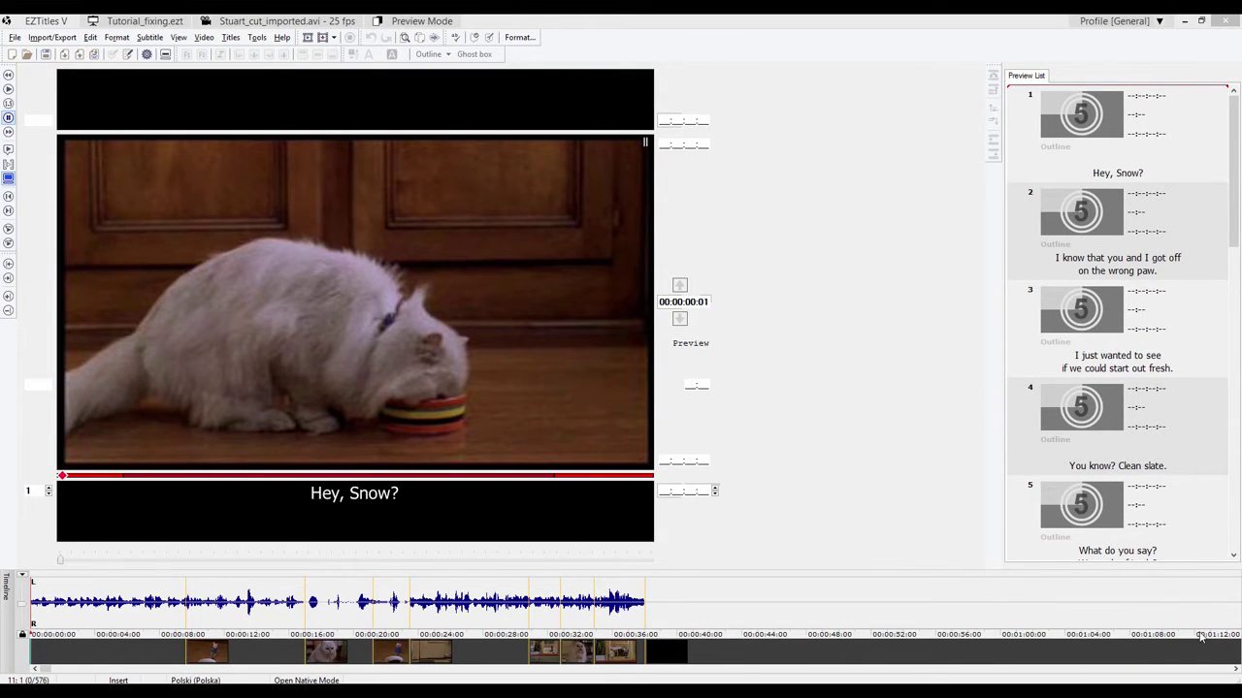
Play the clip and spot subtitles 1–6, from 00:00:05:14 to 00:00:19:17
key(space)
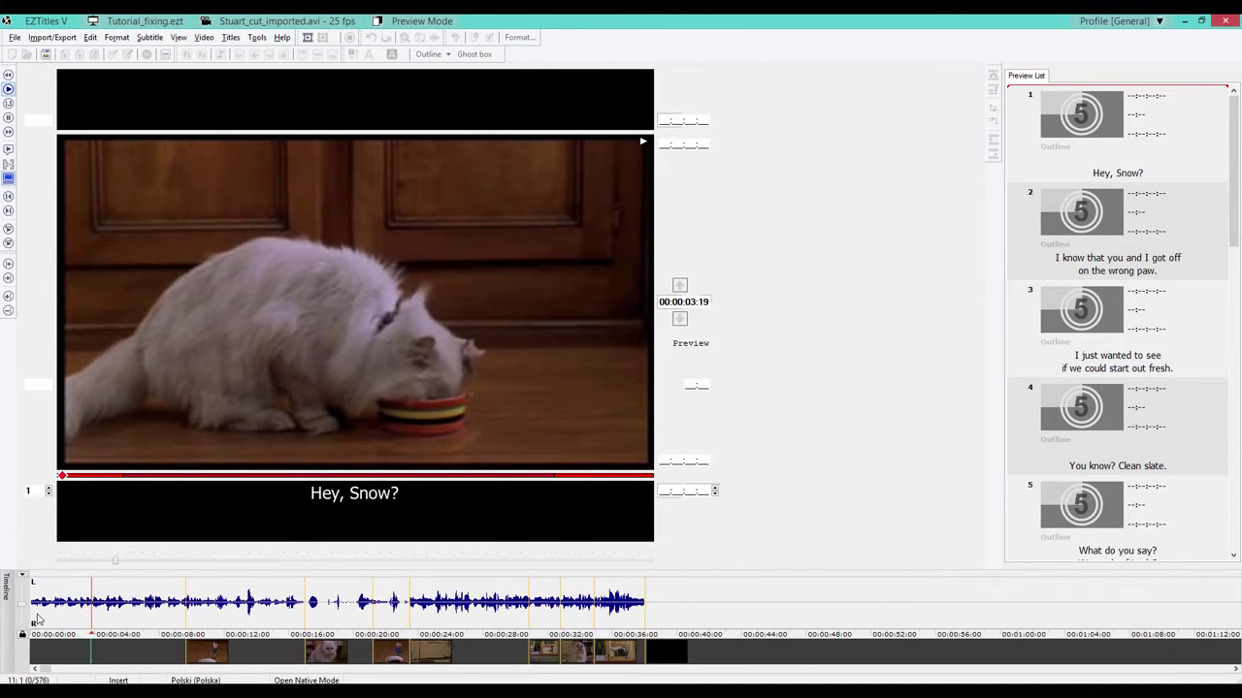
key(KP_Add)
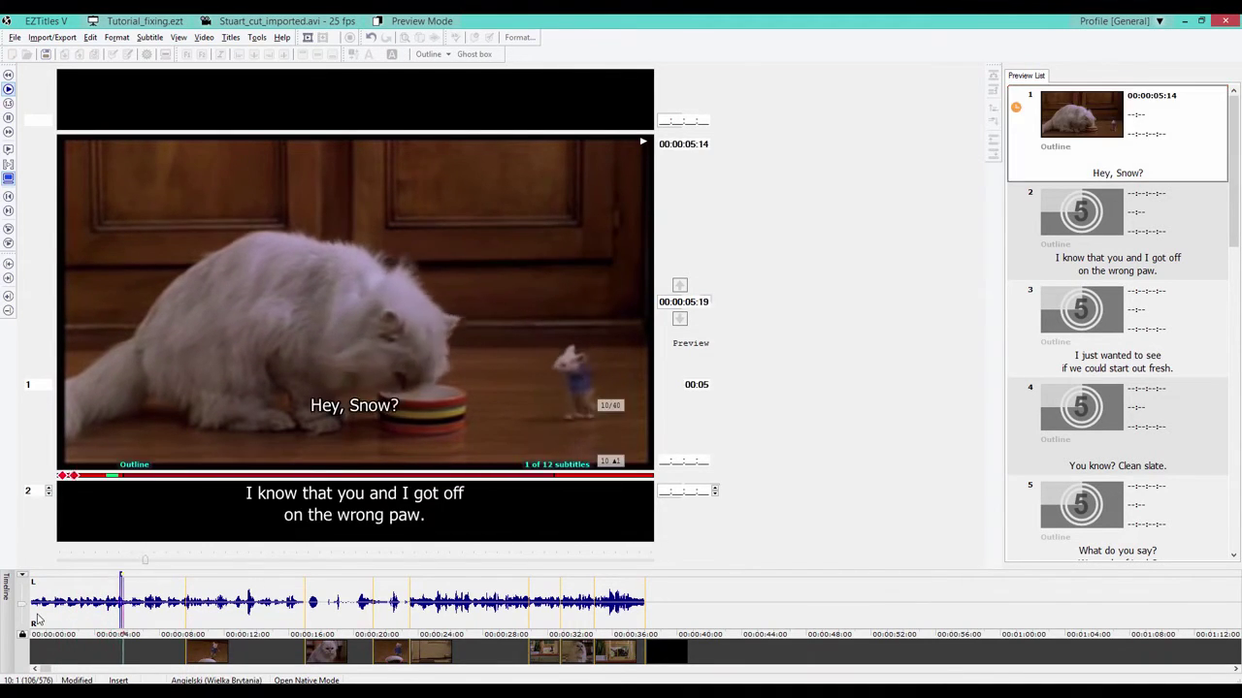
key(KP_Subtract)
key(KP_Add)
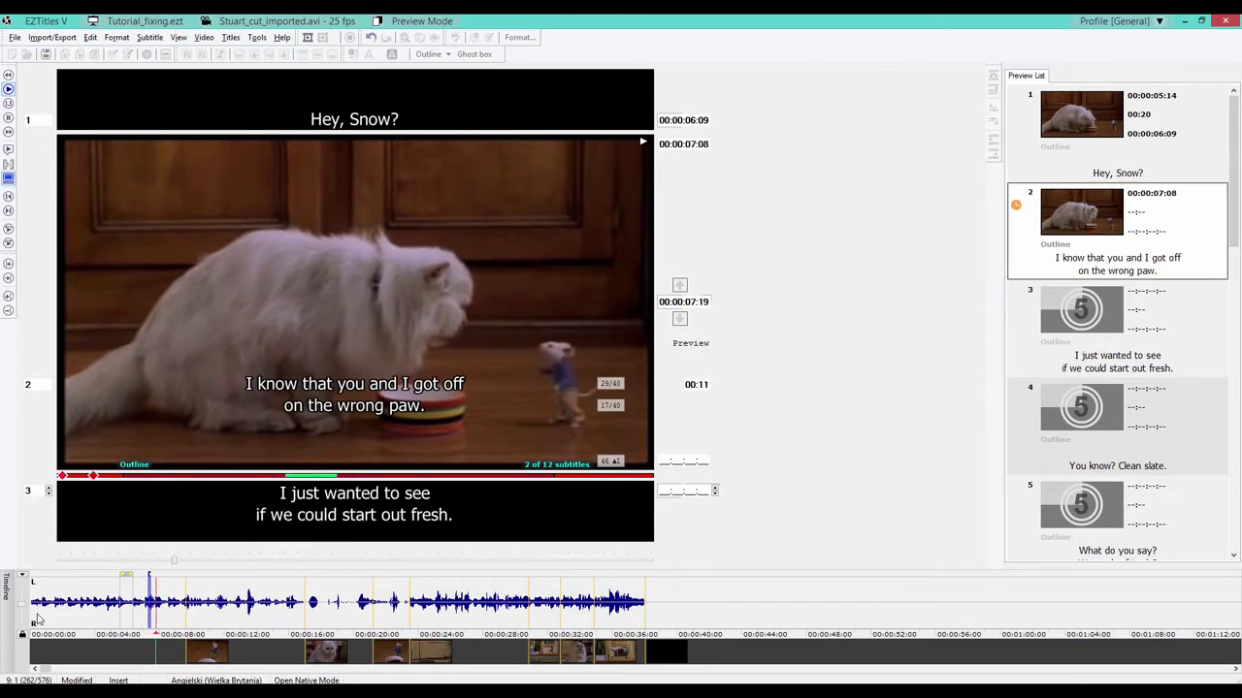
key(KP_Subtract)
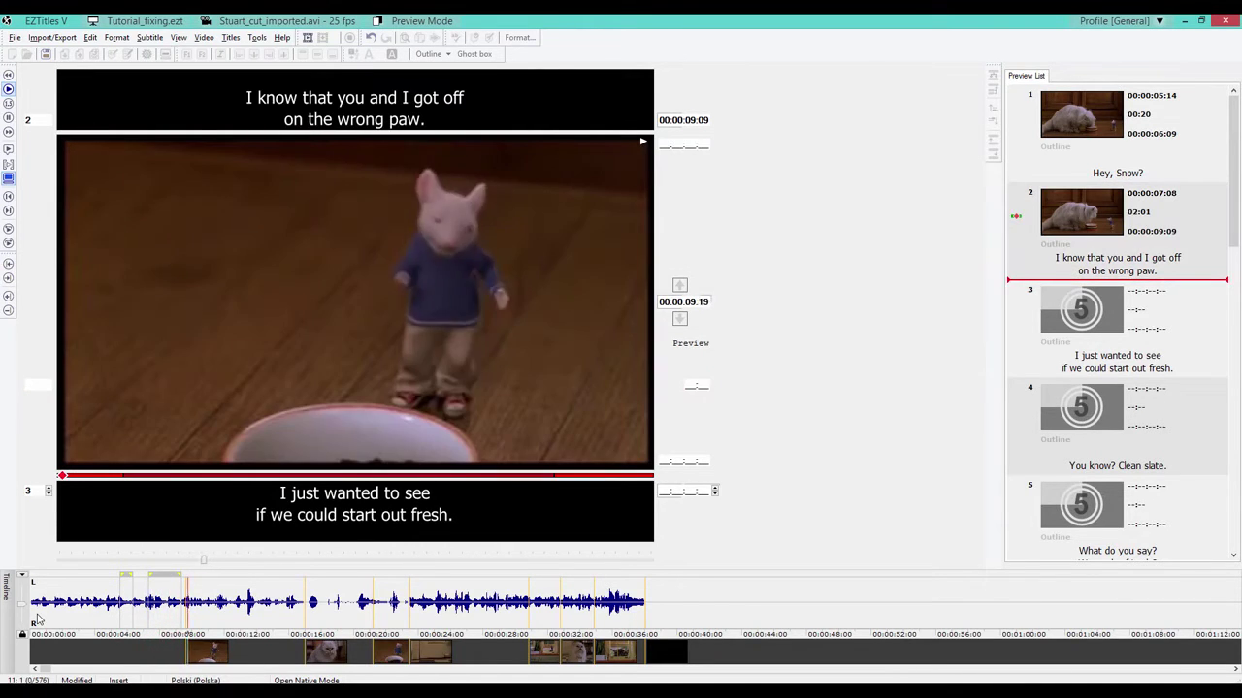
key(KP_Add)
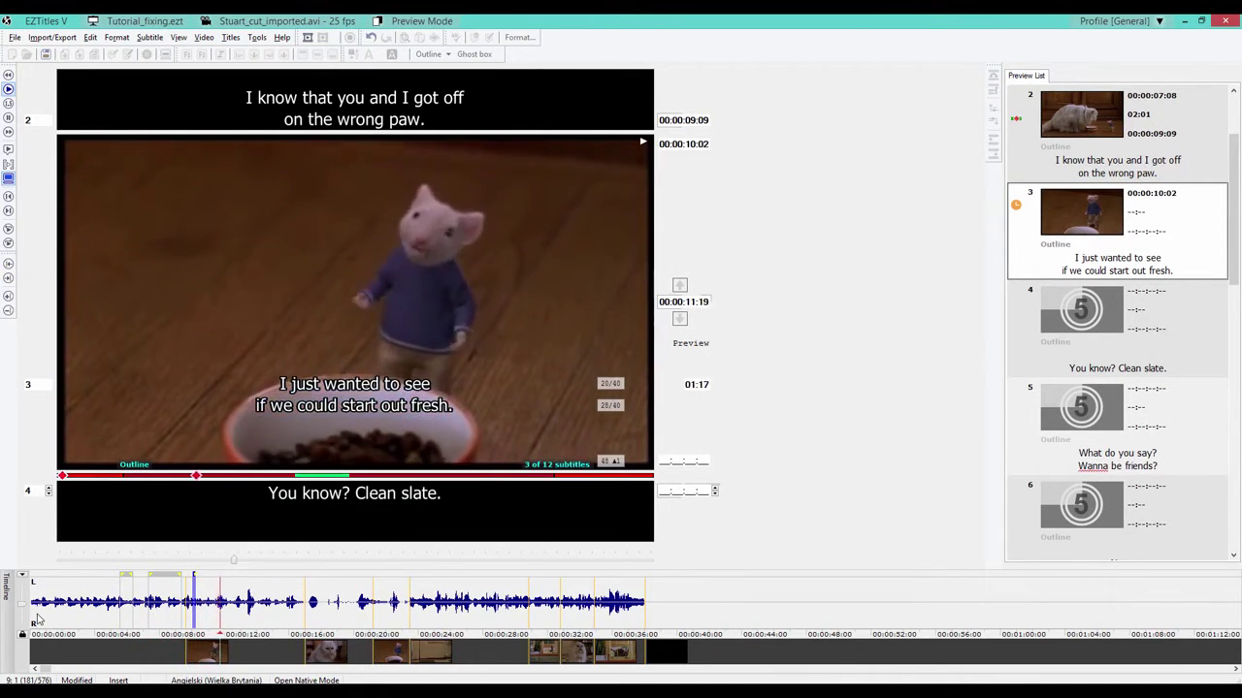
key(KP_Subtract)
key(KP_Add)
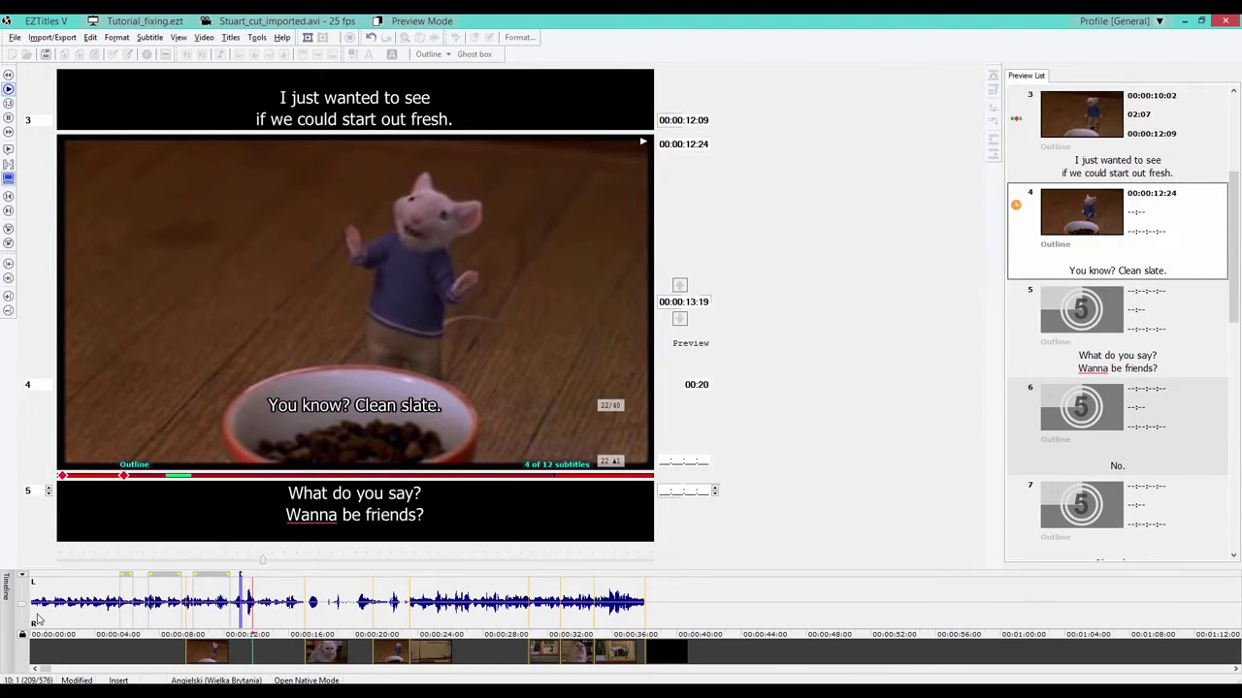
key(KP_Subtract)
key(KP_Add)
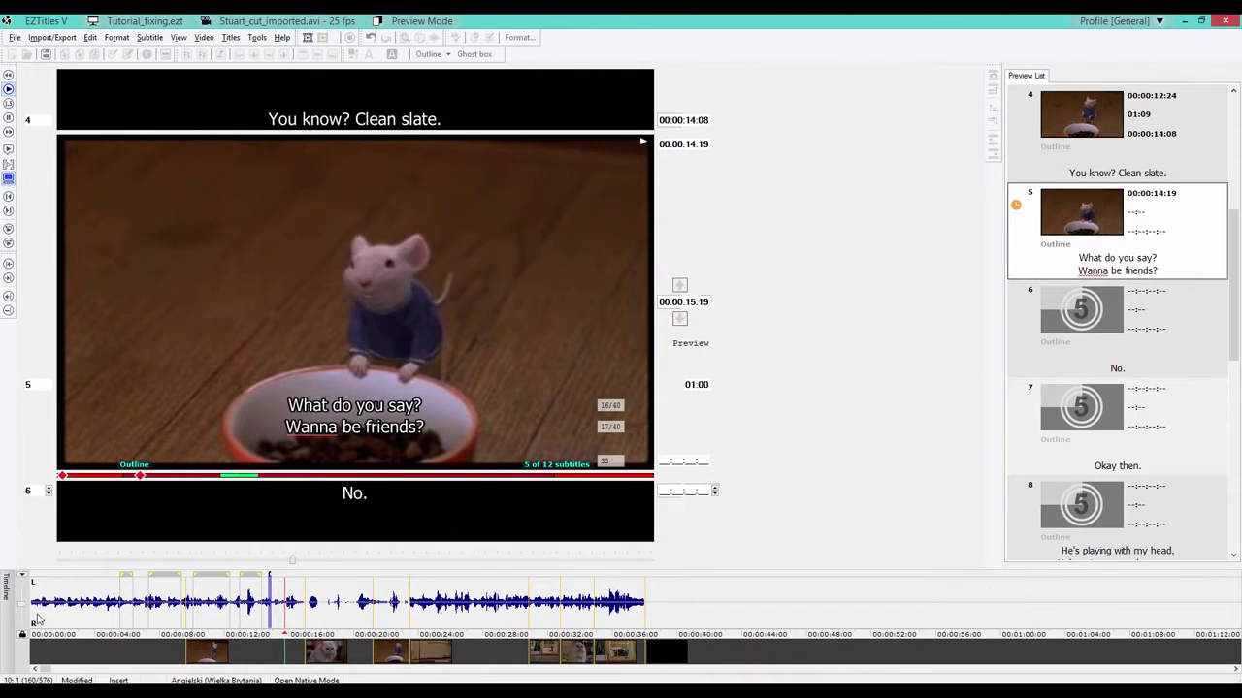
key(KP_Subtract)
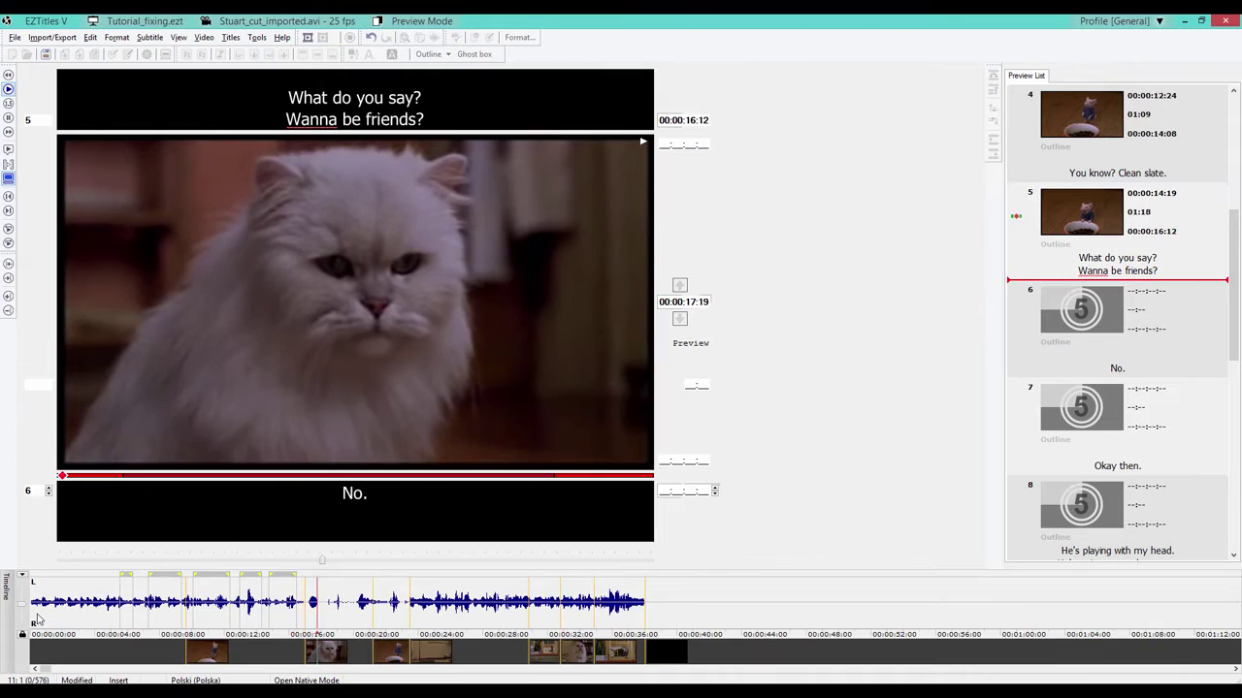
key(KP_Add)
key(KP_Subtract)
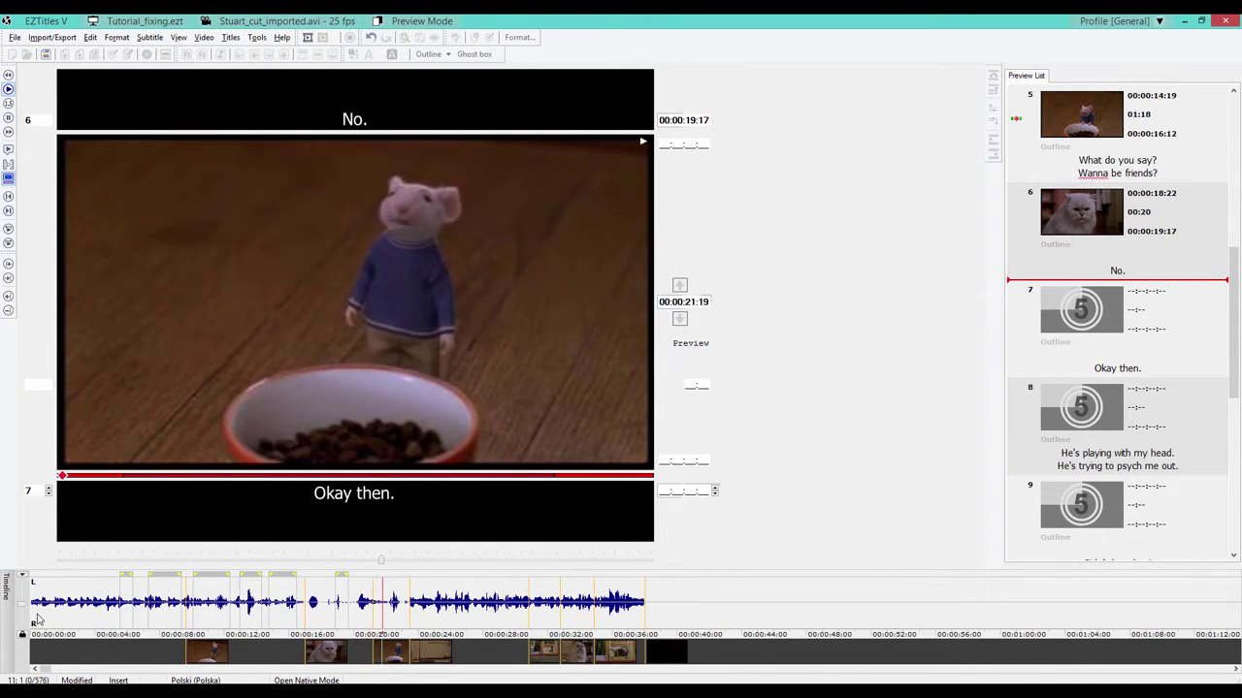
Spot subtitles 7–12, from 00:00:22:05 to 00:00:37:02, then pause playback
key(KP_Add)
key(KP_Subtract)
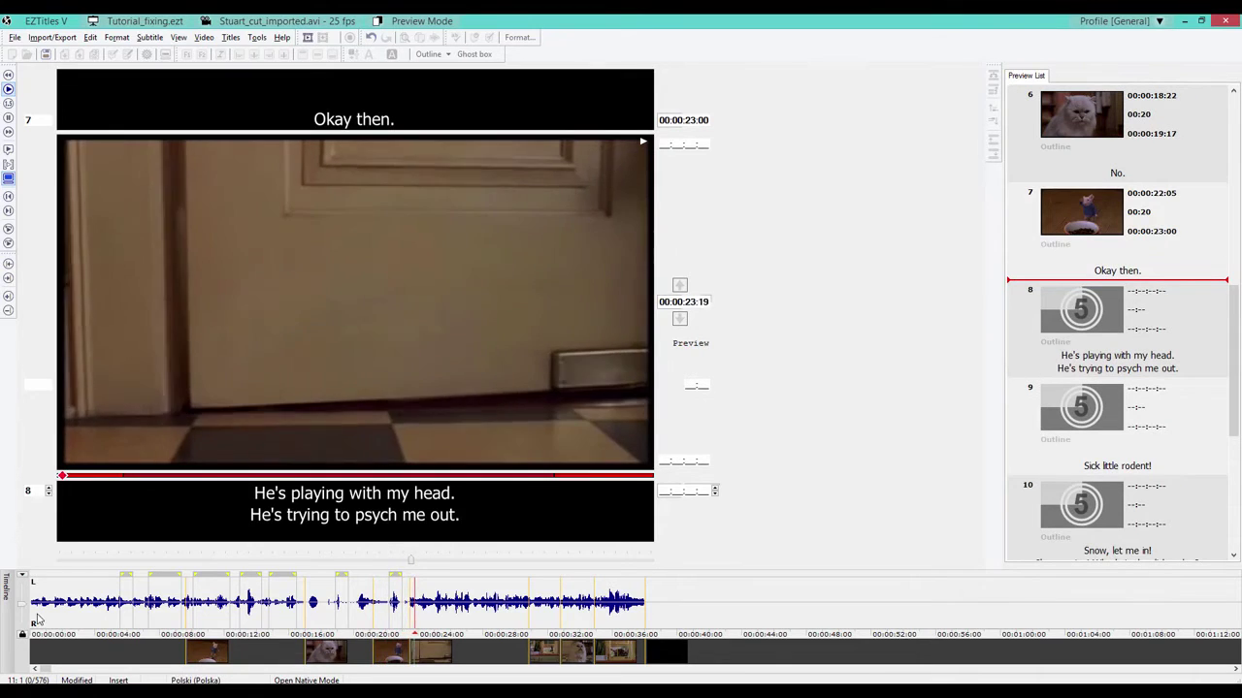
key(KP_Add)
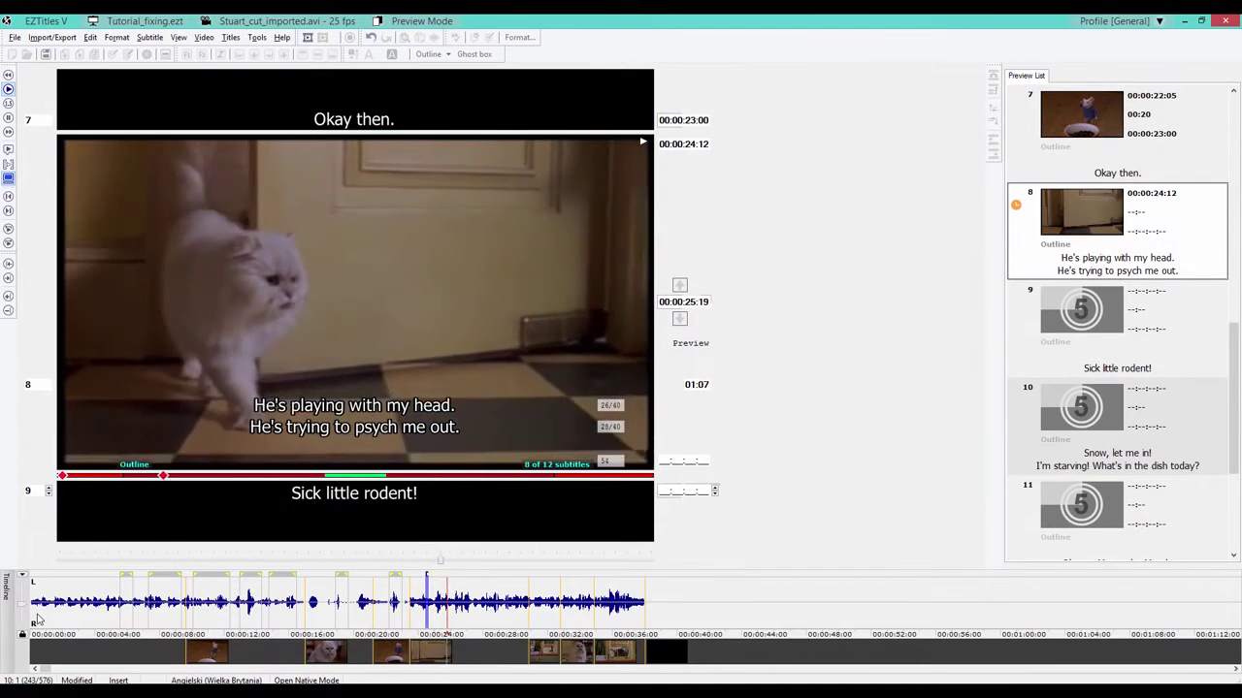
key(KP_Subtract)
key(KP_Add)
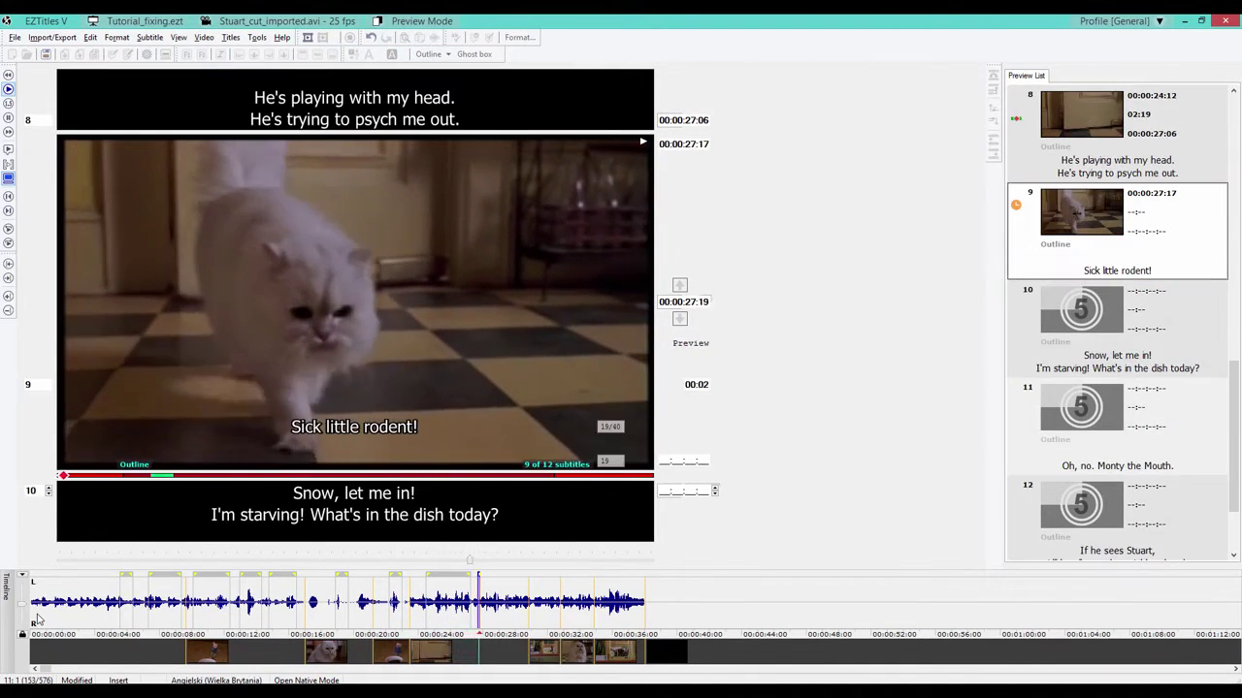
key(KP_Subtract)
key(KP_Add)
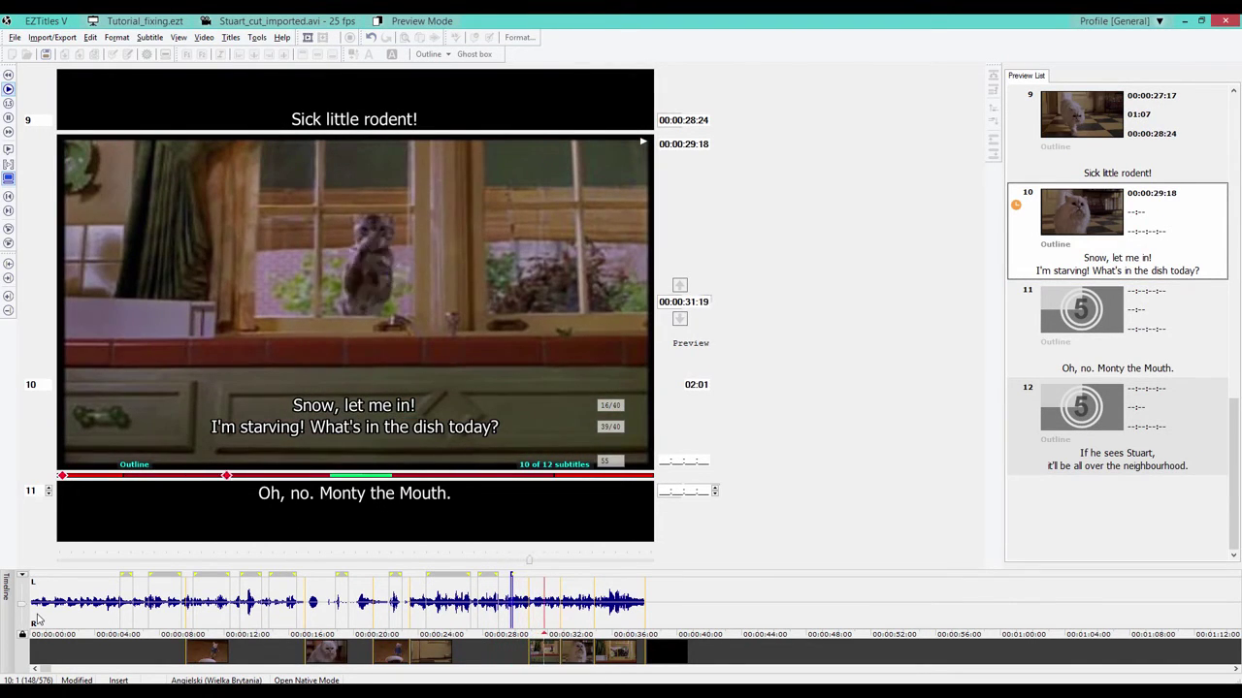
key(KP_Subtract)
key(KP_Add)
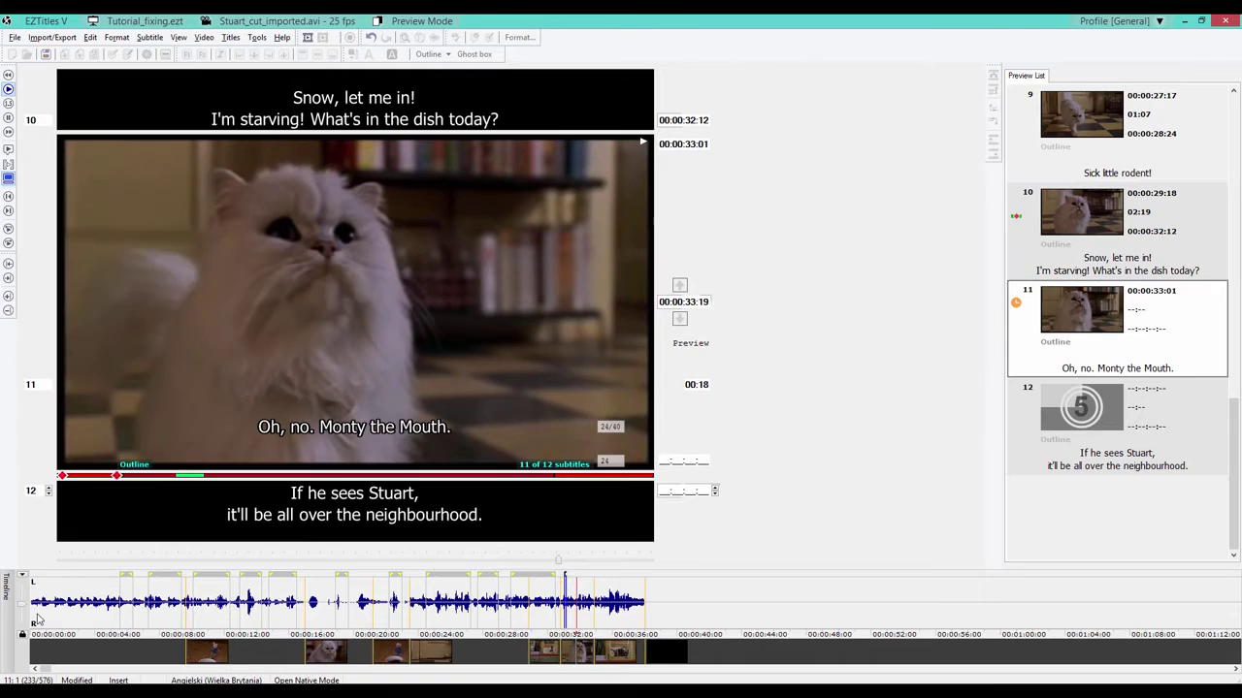
key(KP_Subtract)
key(KP_Add)
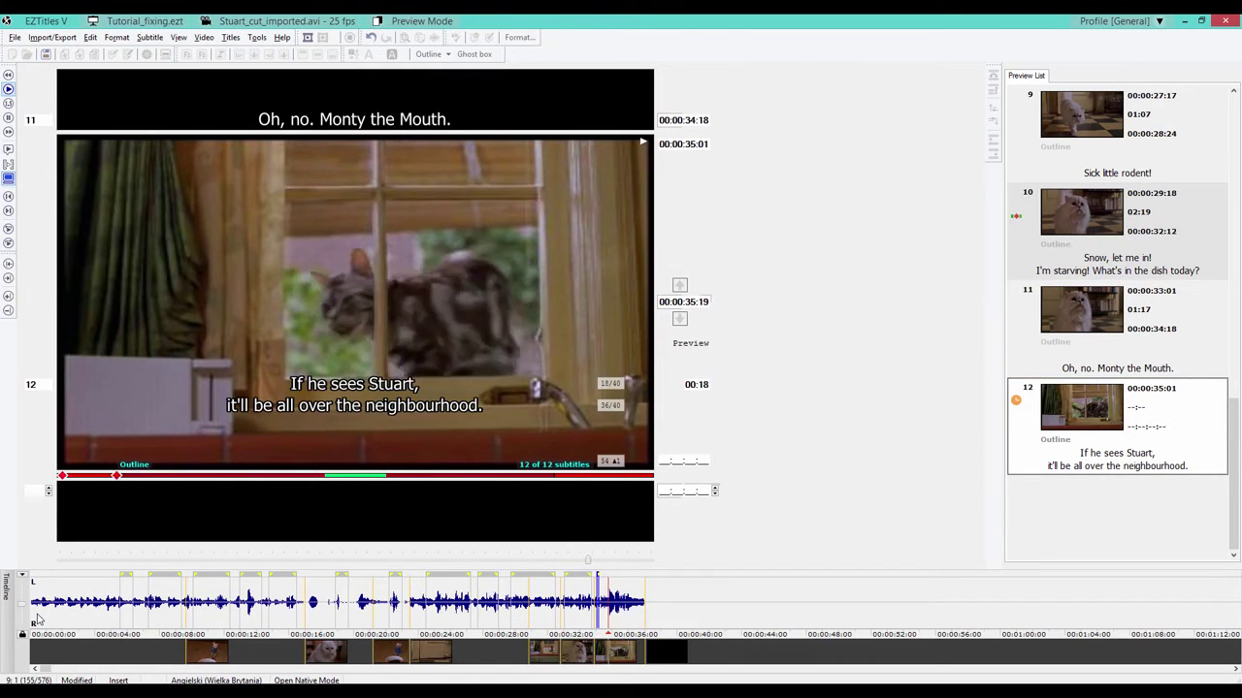
key(KP_Subtract)
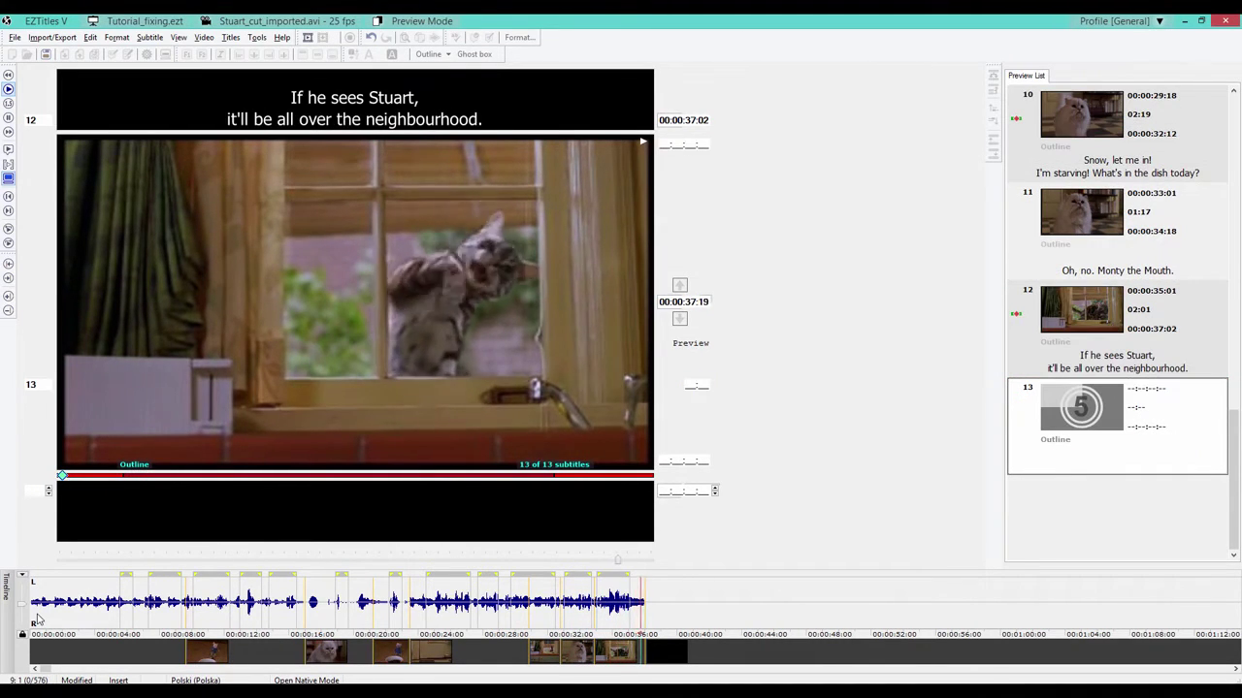
key(space)
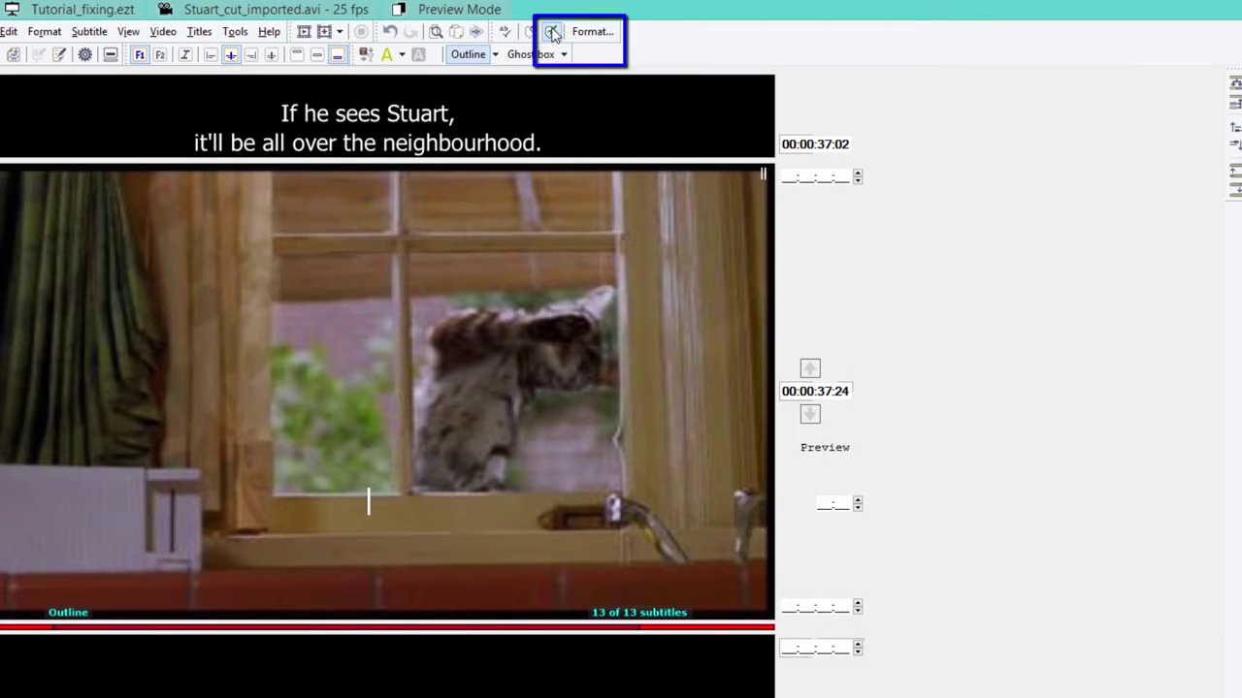
Open the Titles menu
click(200, 31)
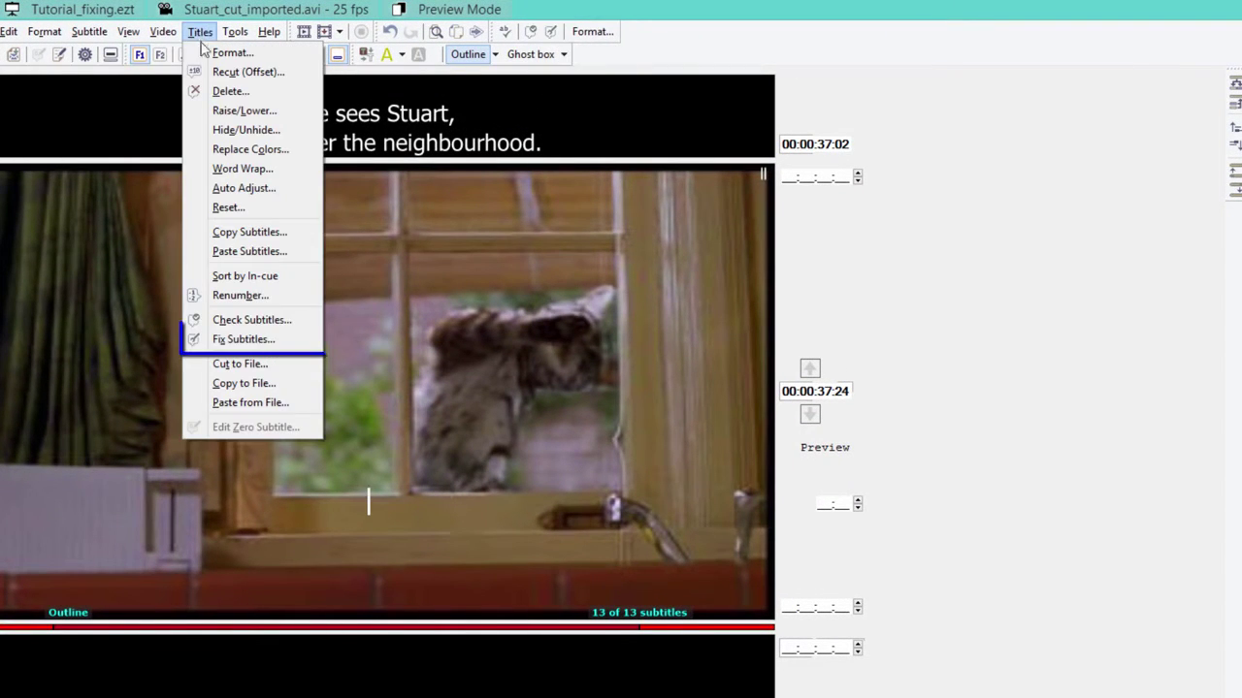
Open the Fix Subtitles dialog for all subtitles with the Nice fix preset
click(242, 340)
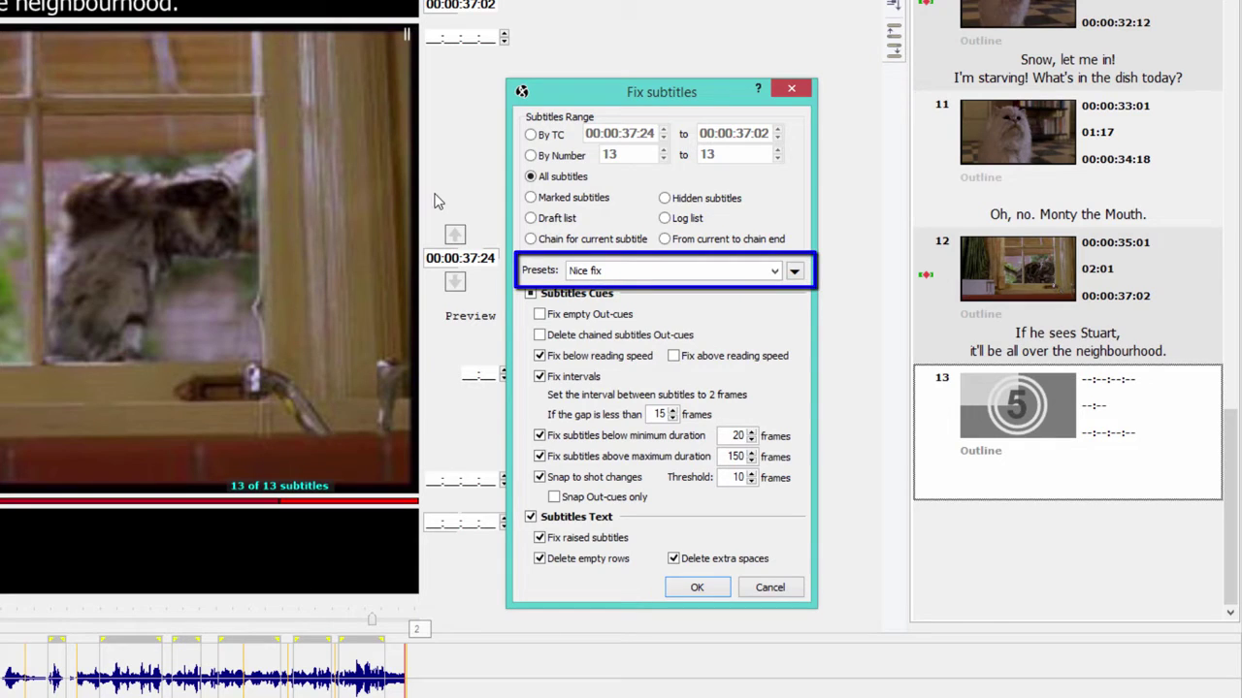
click(795, 271)
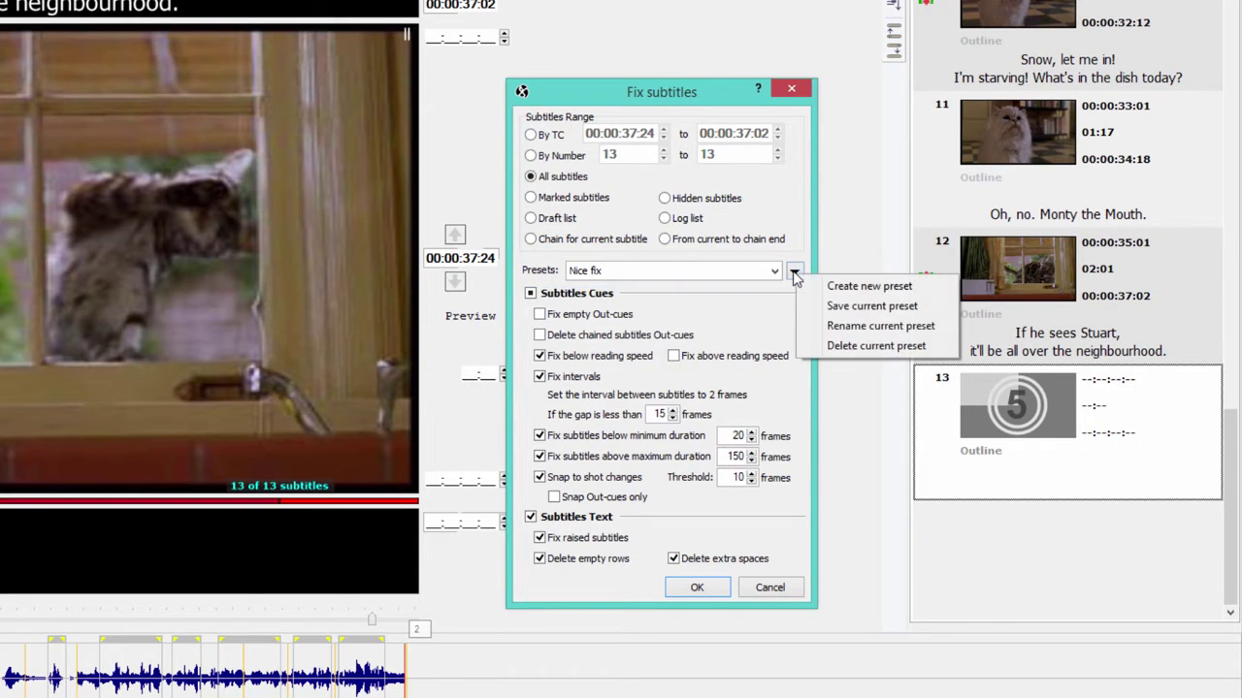
click(706, 92)
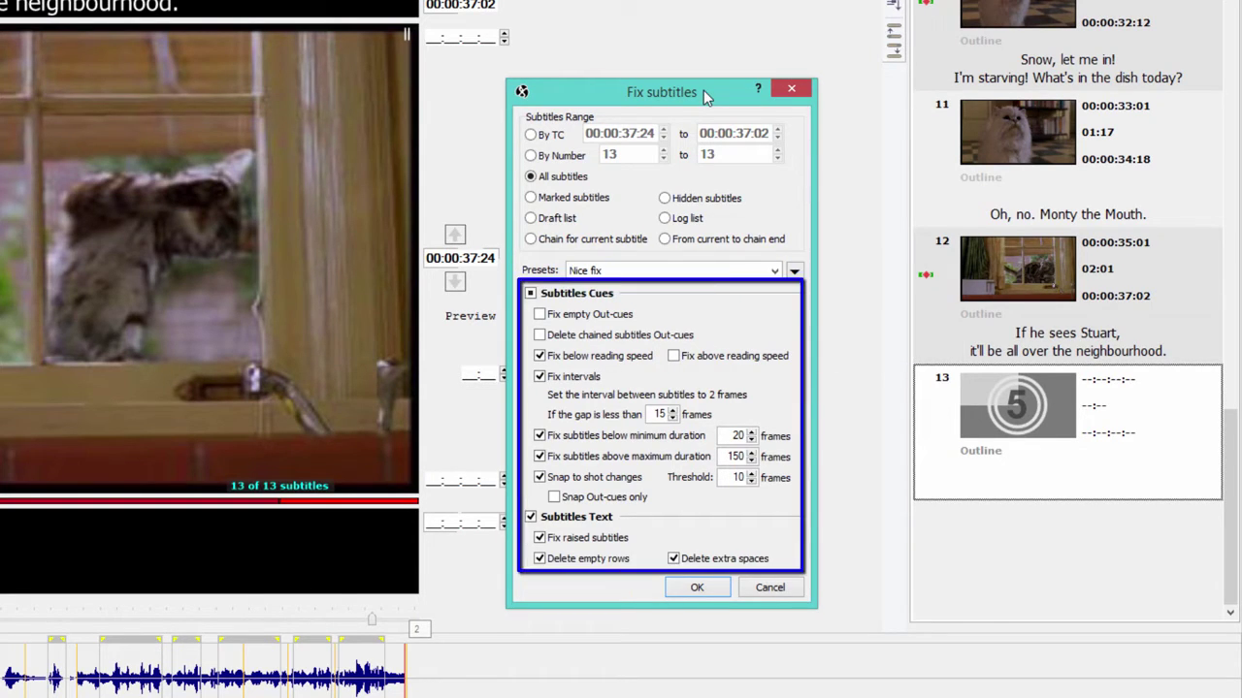